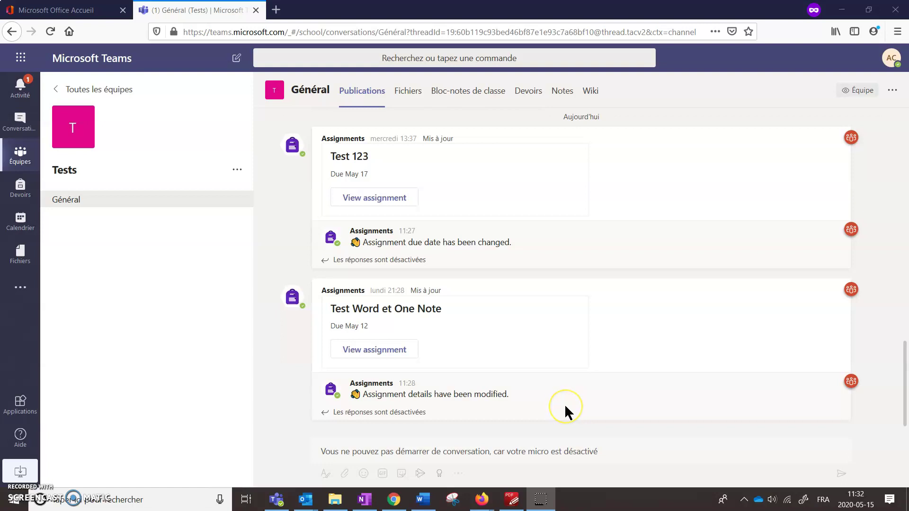
Open the Devoirs page for the Tests class, listing its three assigned items.
mouse_move(566, 394)
click(572, 403)
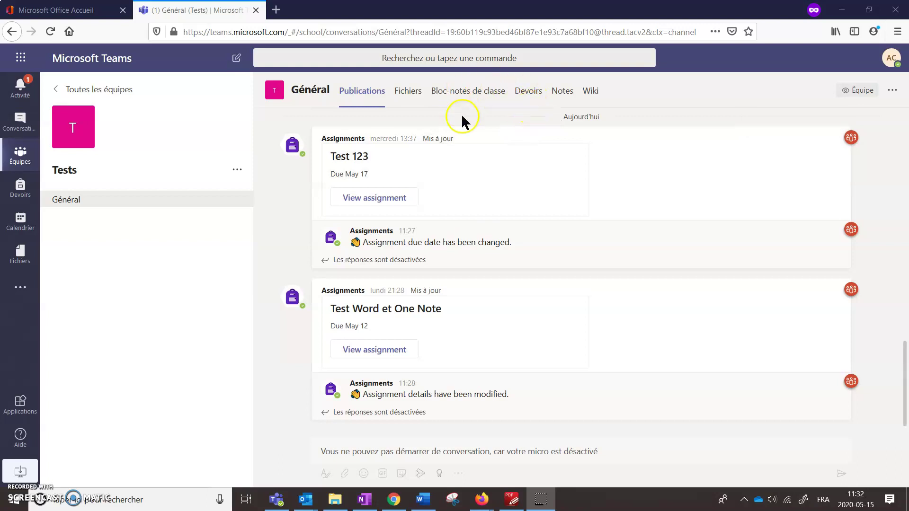
click(535, 100)
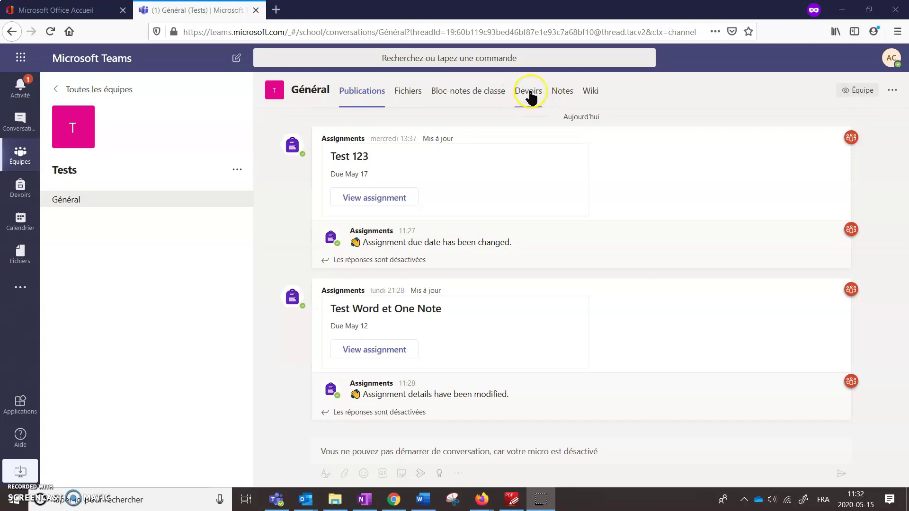
click(31, 194)
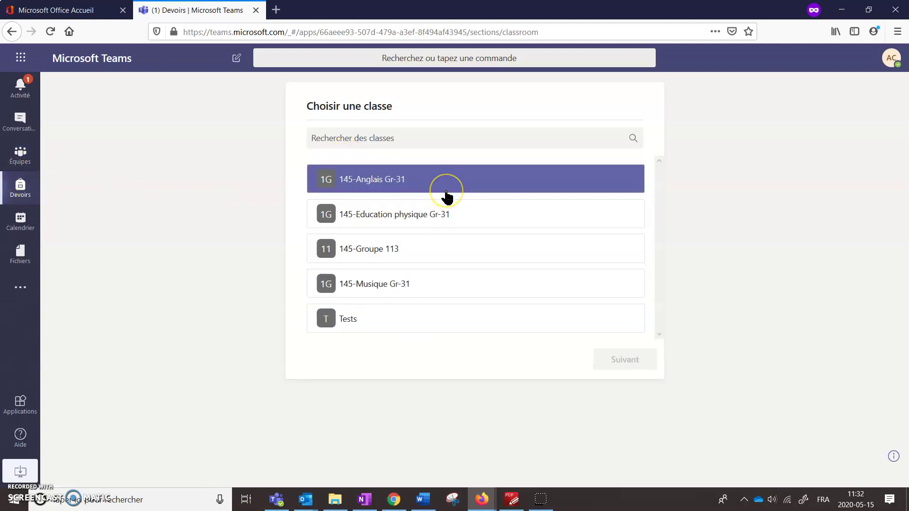
click(366, 326)
click(615, 360)
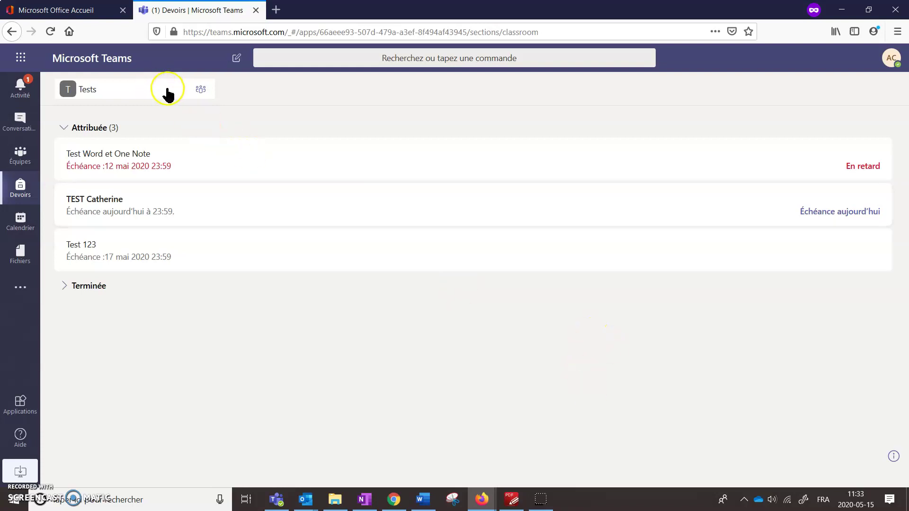
click(194, 88)
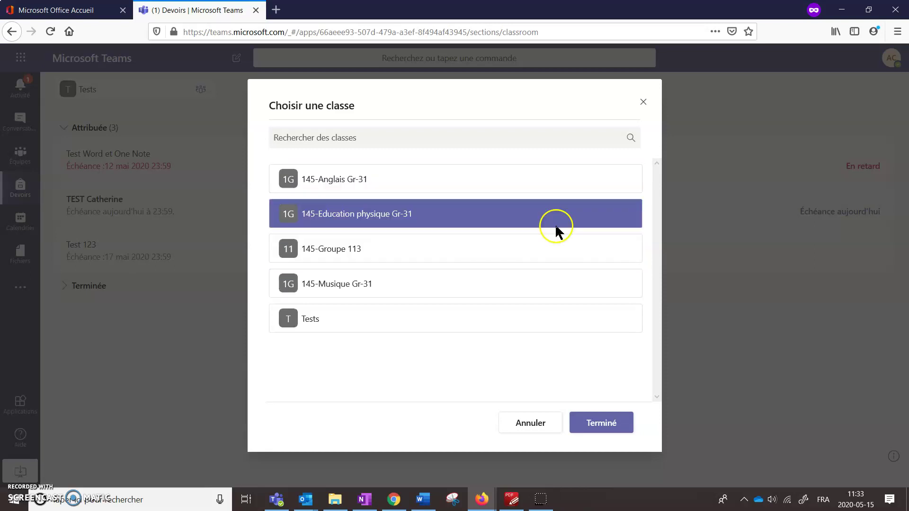
click(465, 318)
click(595, 426)
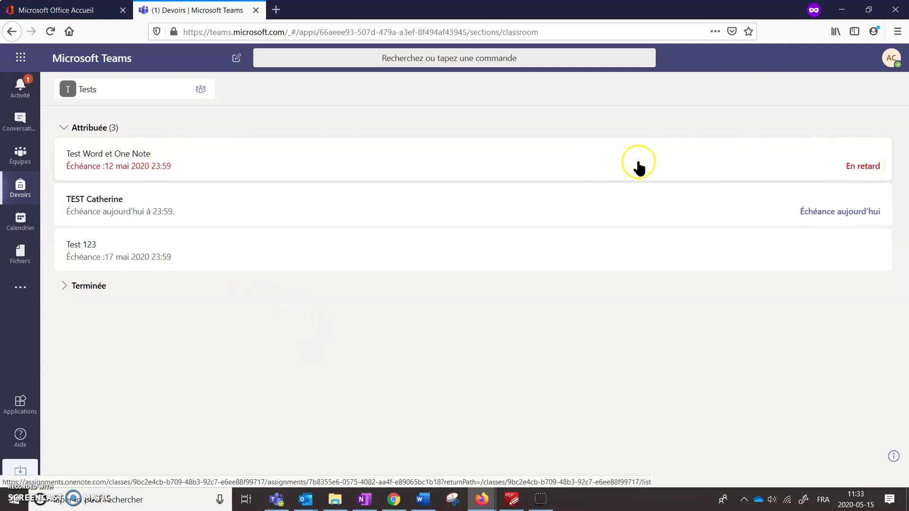
Open the Test Word et One Note assignment and browse the docx attachment's open options without choosing one.
click(247, 159)
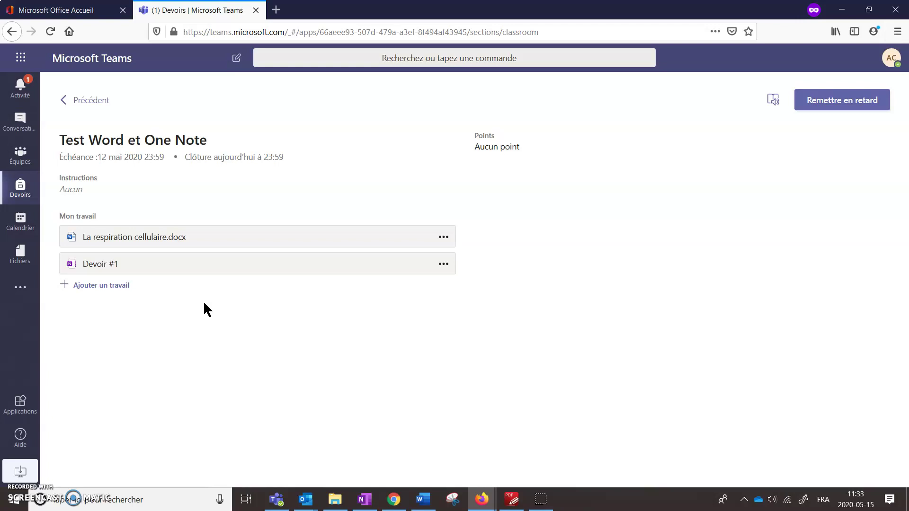
click(198, 235)
click(313, 194)
click(447, 237)
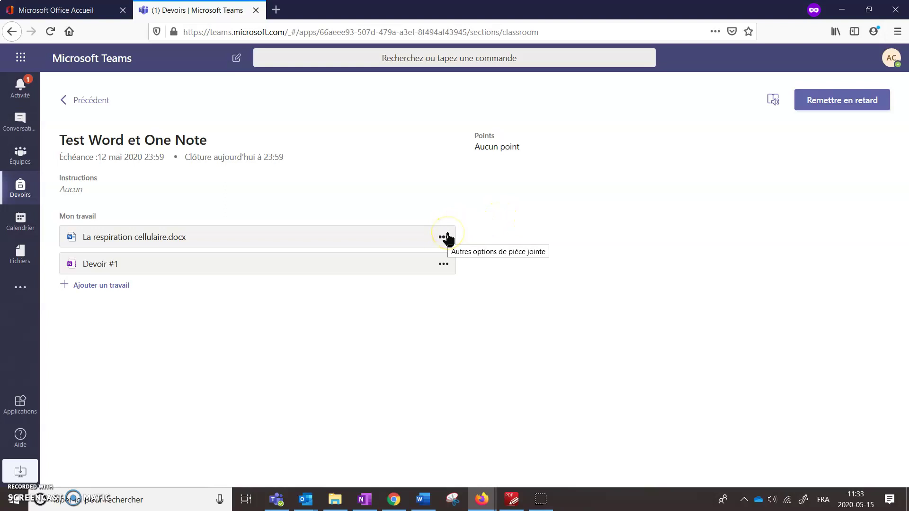
click(411, 324)
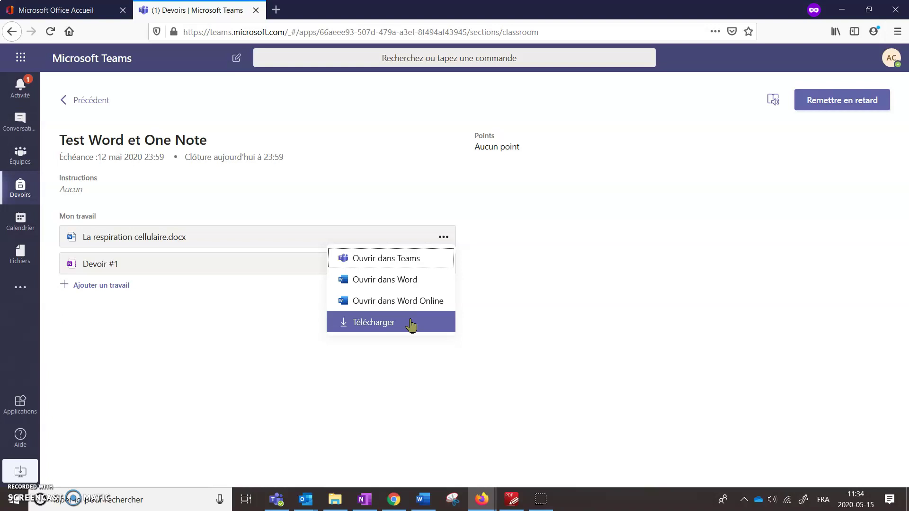
click(509, 283)
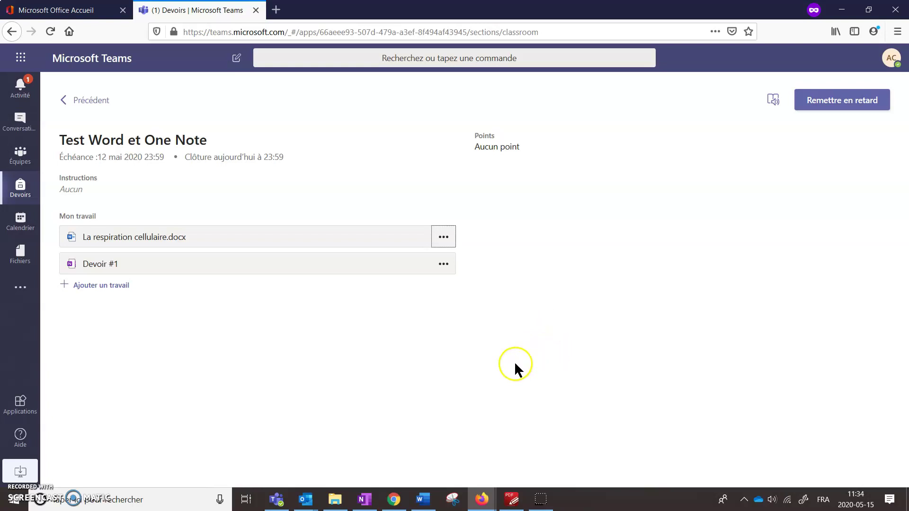
View La respiration cellulaire.docx, dismiss the privacy notice, and review the desktop and browser editing choices.
click(153, 237)
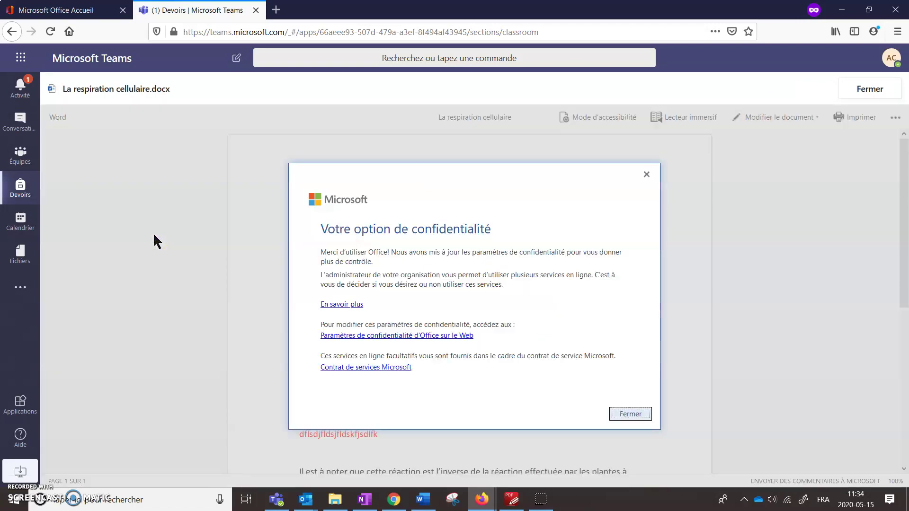
click(636, 414)
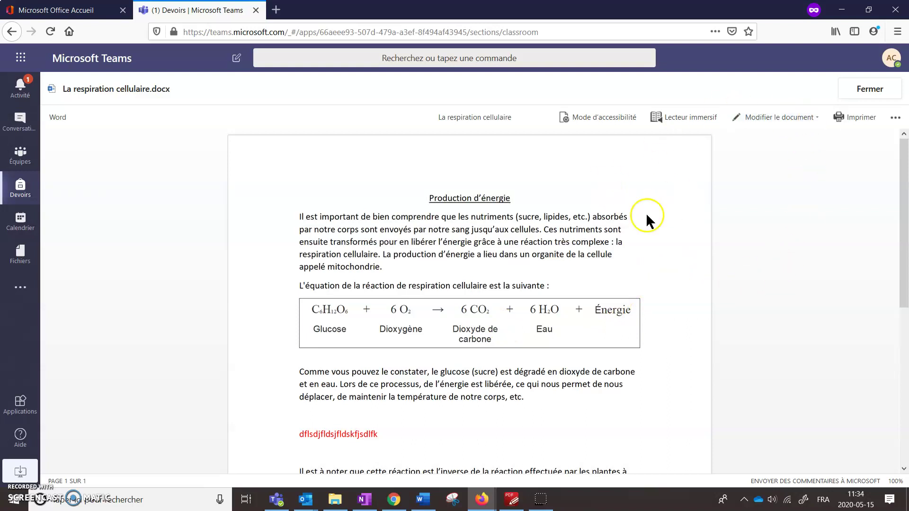
click(807, 124)
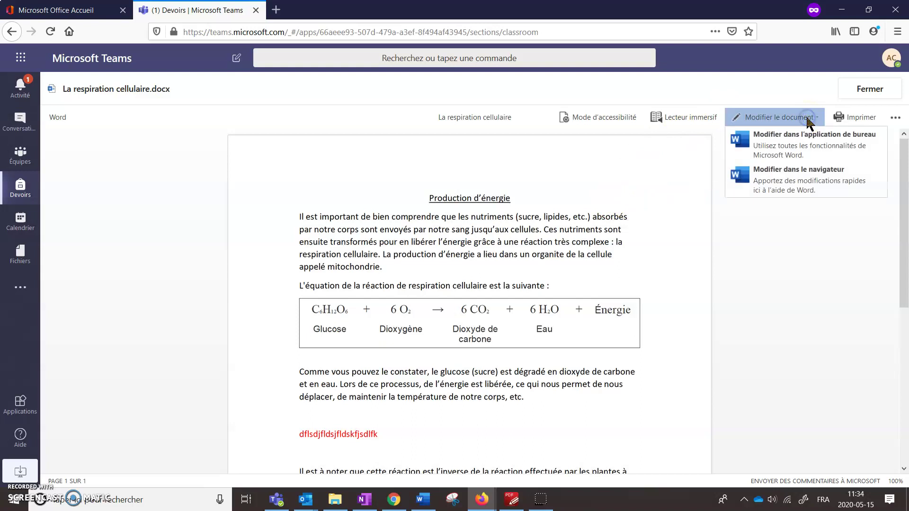
click(810, 137)
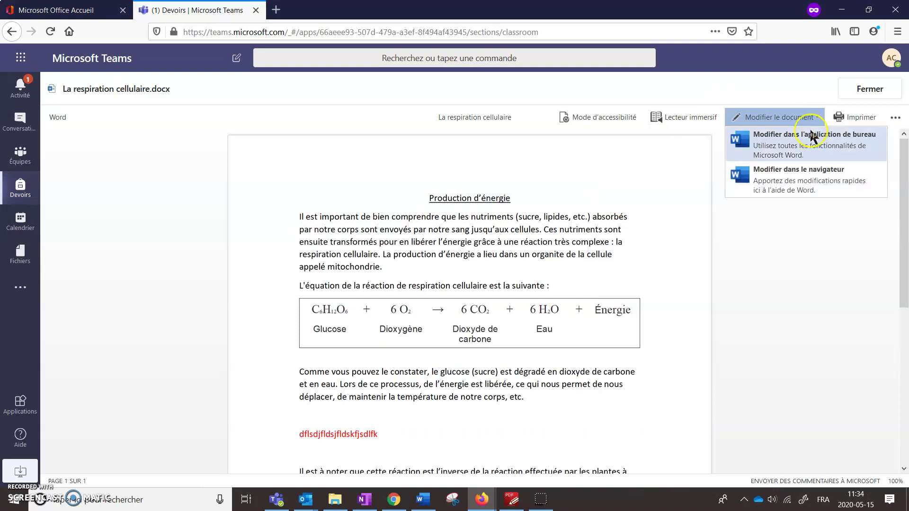
click(835, 184)
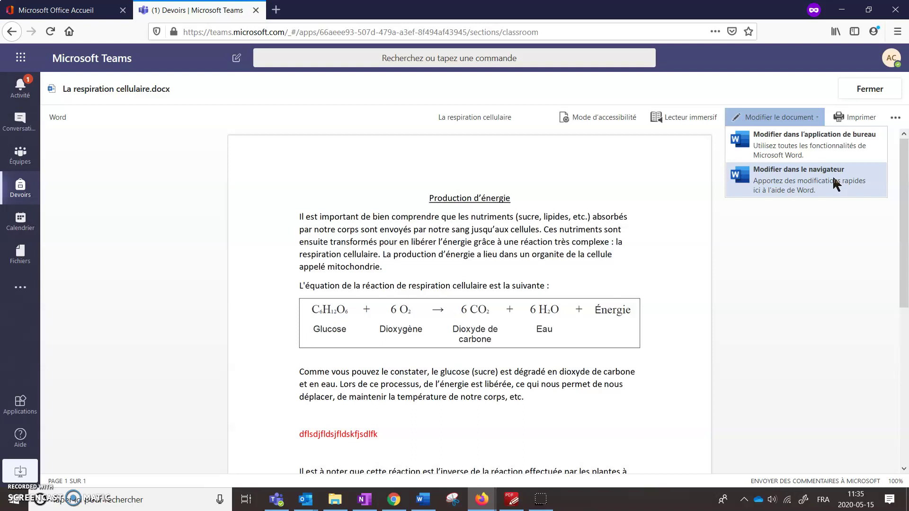
click(837, 150)
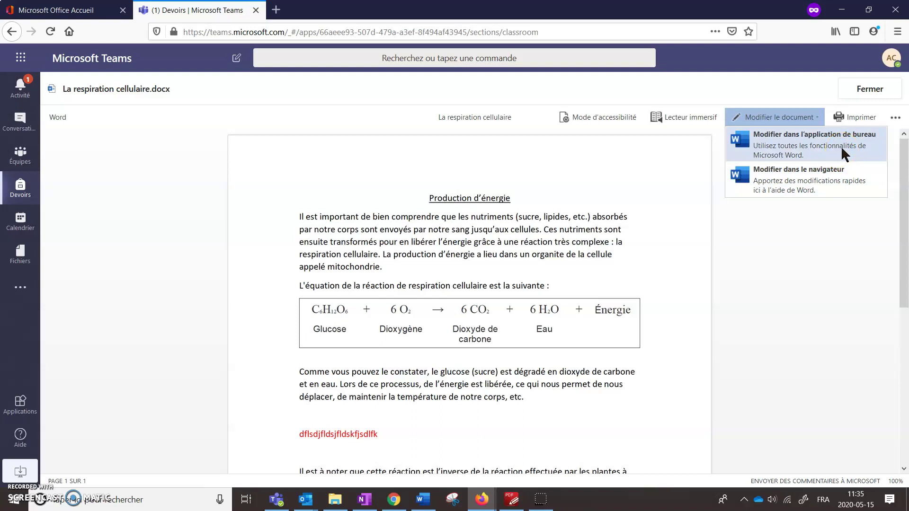
Edit the document in the browser and highlight the Production d'énergie heading in yellow.
click(837, 183)
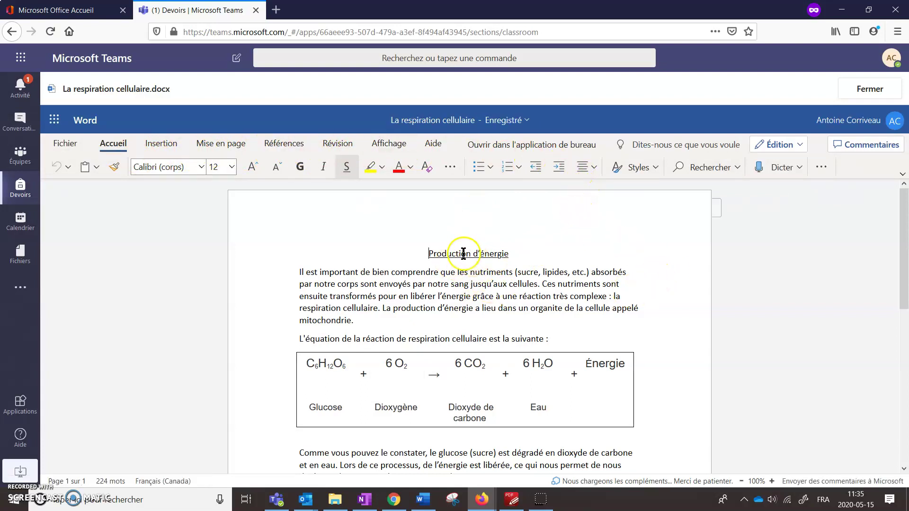
click(447, 251)
drag(447, 251, 510, 251)
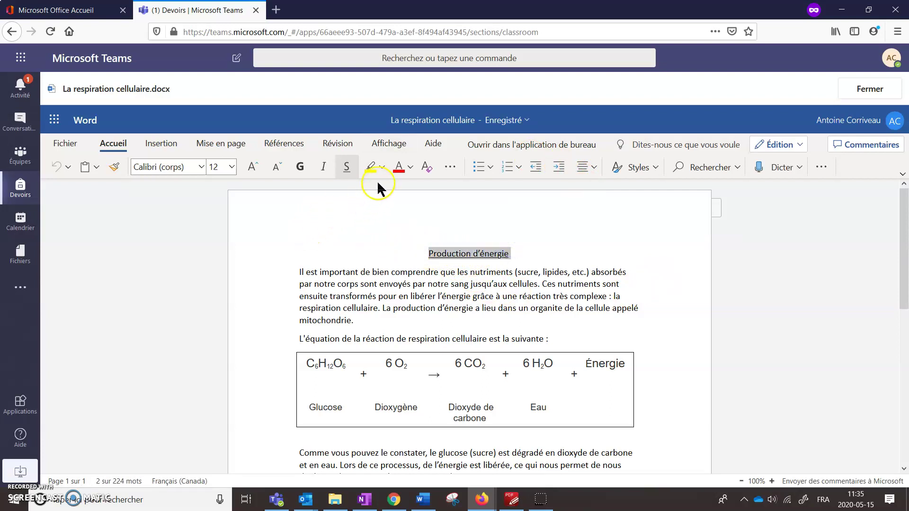
click(370, 167)
click(582, 304)
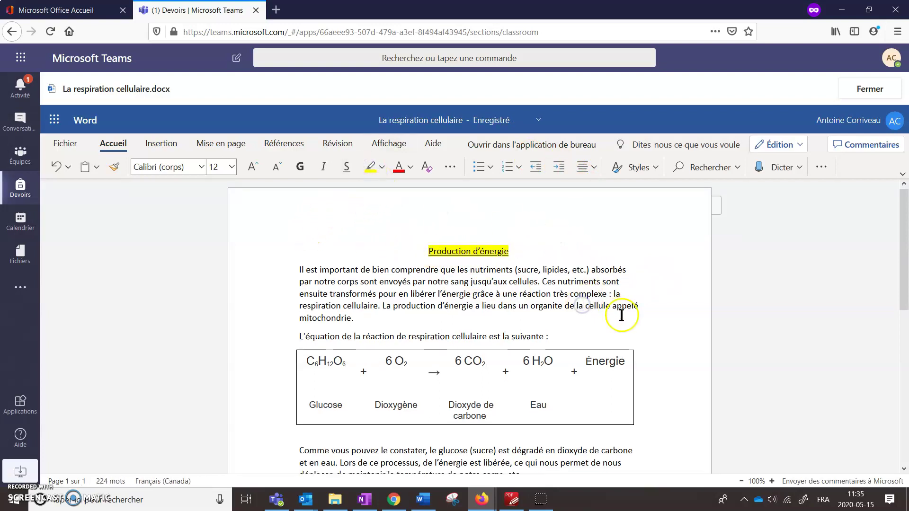
Delete the nonsense red line from the document.
scroll(615, 312, down, 5)
drag(393, 287, 299, 286)
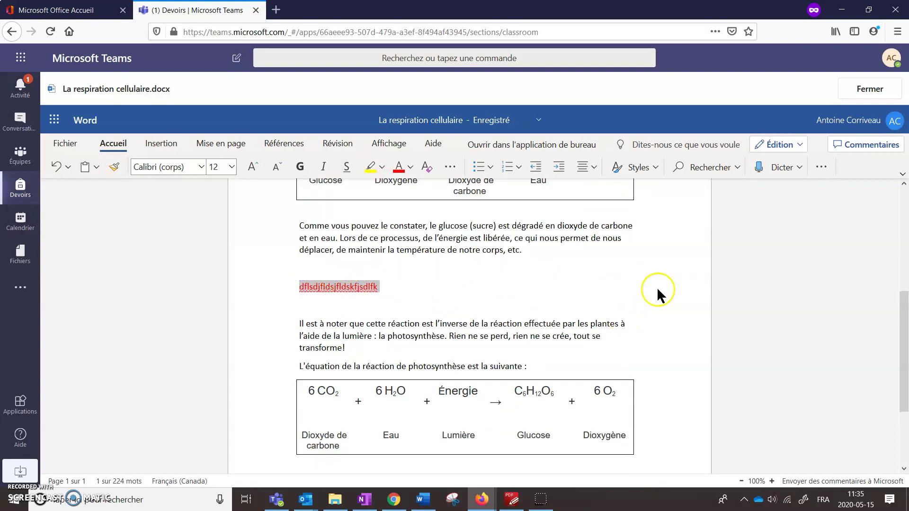
key(BackSpace)
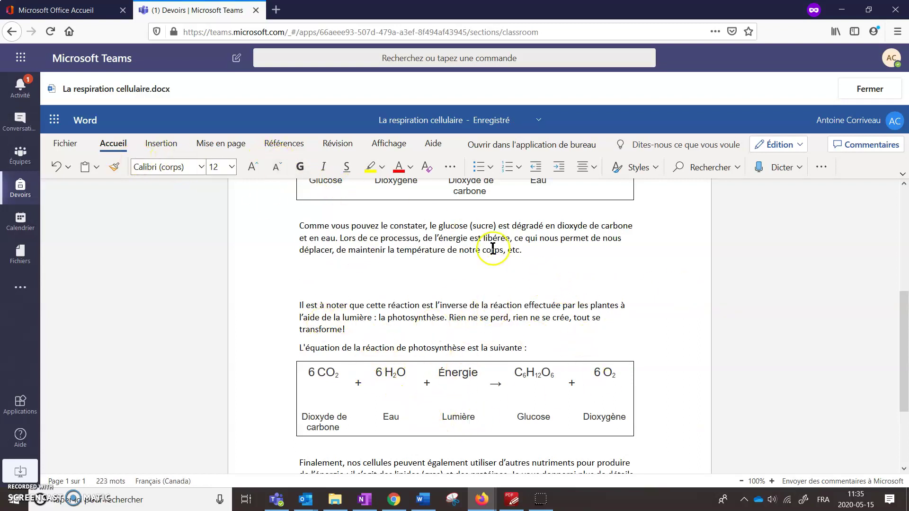
text(f)
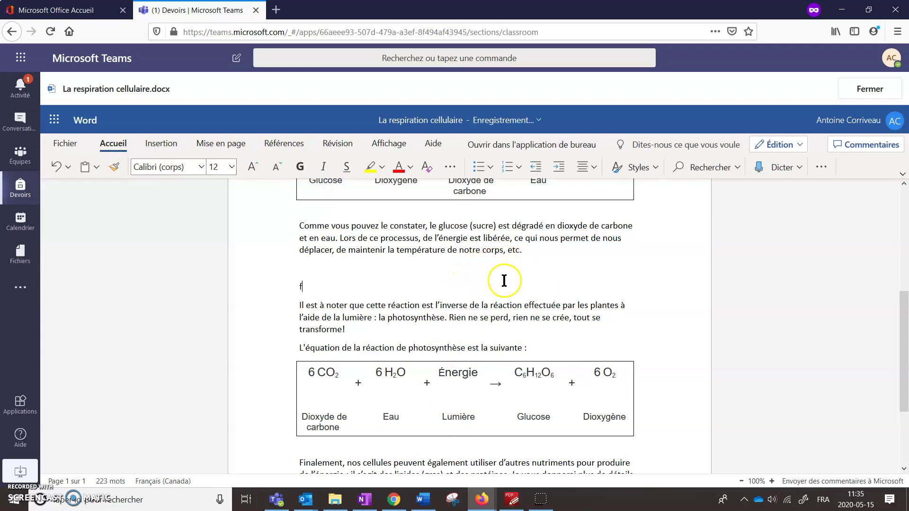
scroll(520, 275, up, 5)
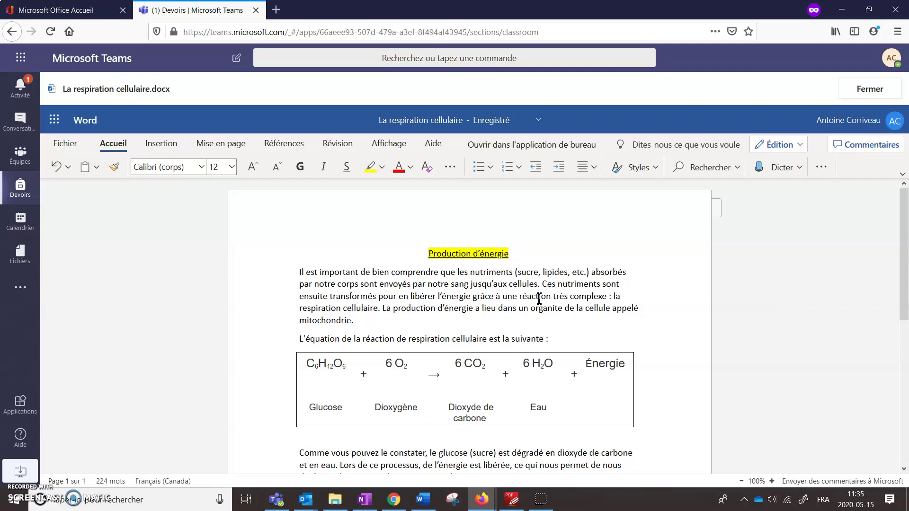
Color the sentence introducing the respiration equation red.
drag(565, 338, 288, 334)
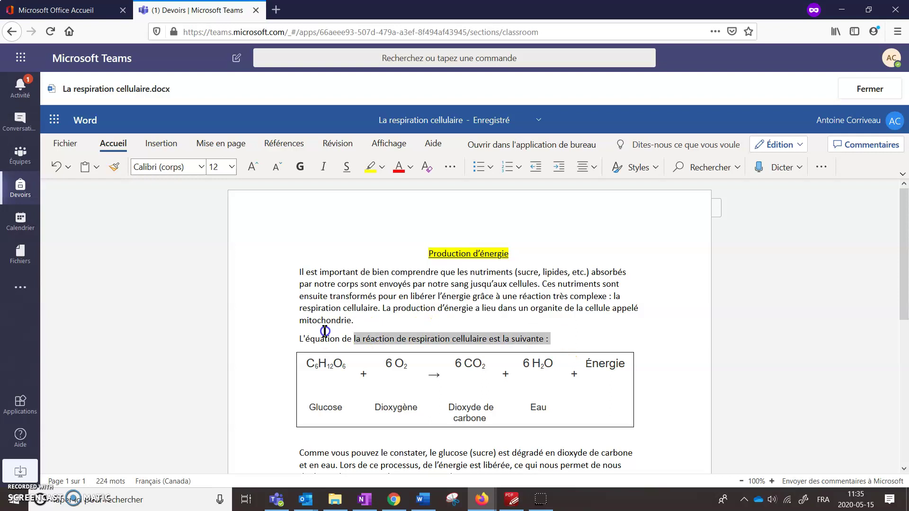
click(397, 166)
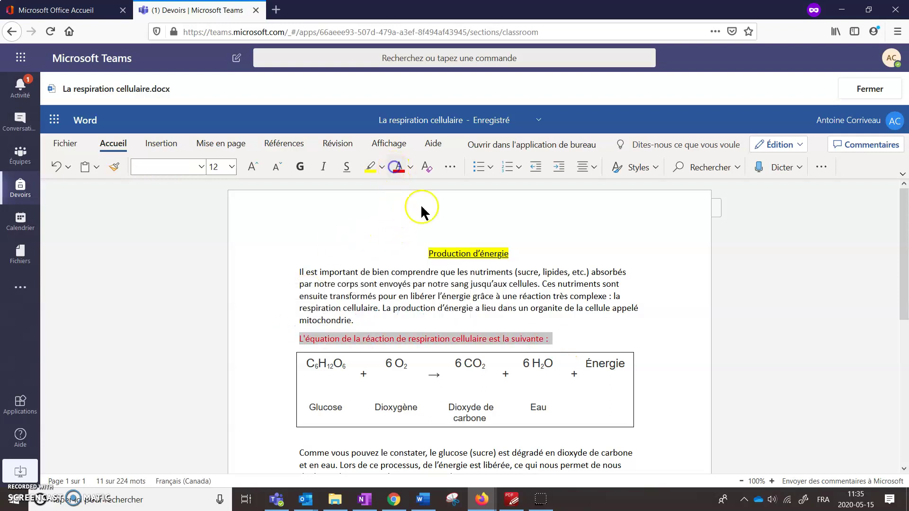
click(621, 335)
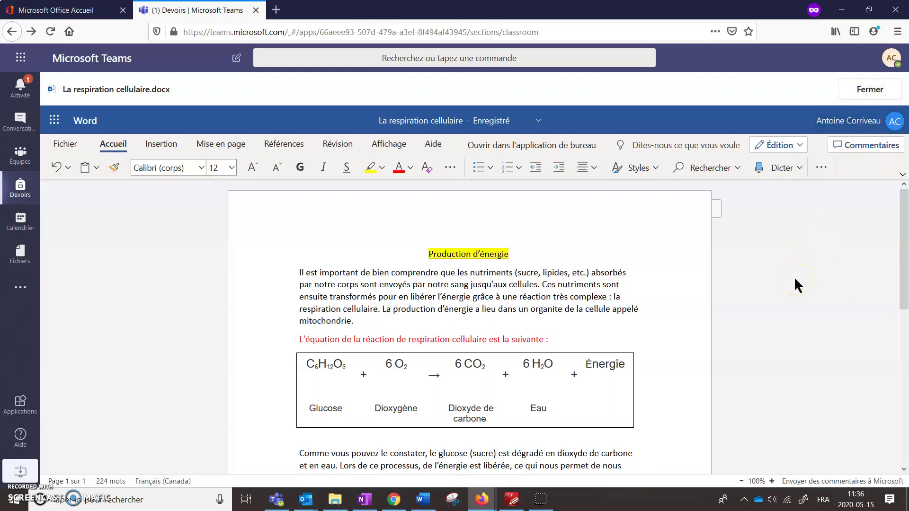
Close the Word document, reopen La respiration cellulaire.docx in the viewer, and close it again.
click(873, 89)
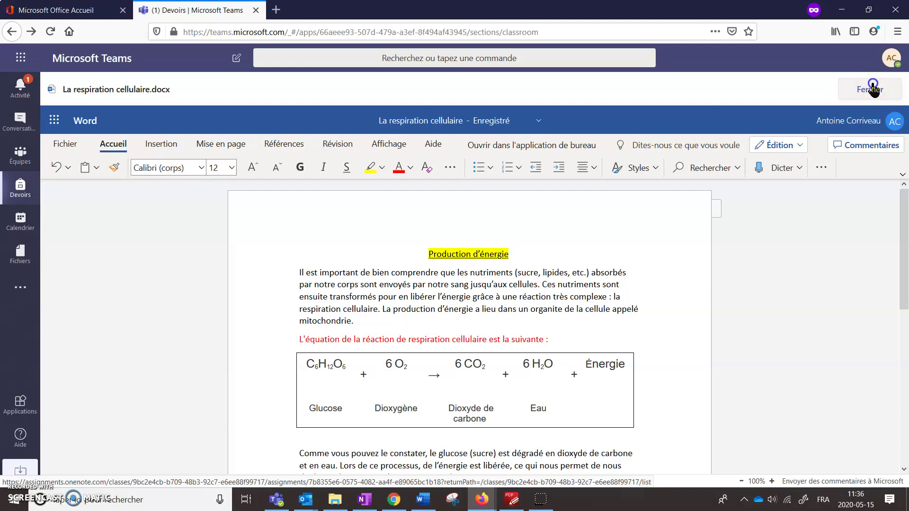
click(322, 177)
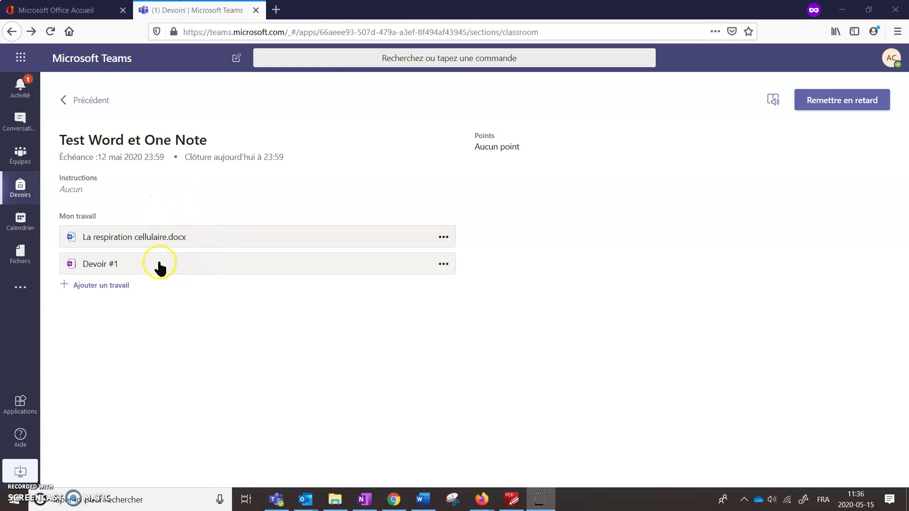
click(149, 240)
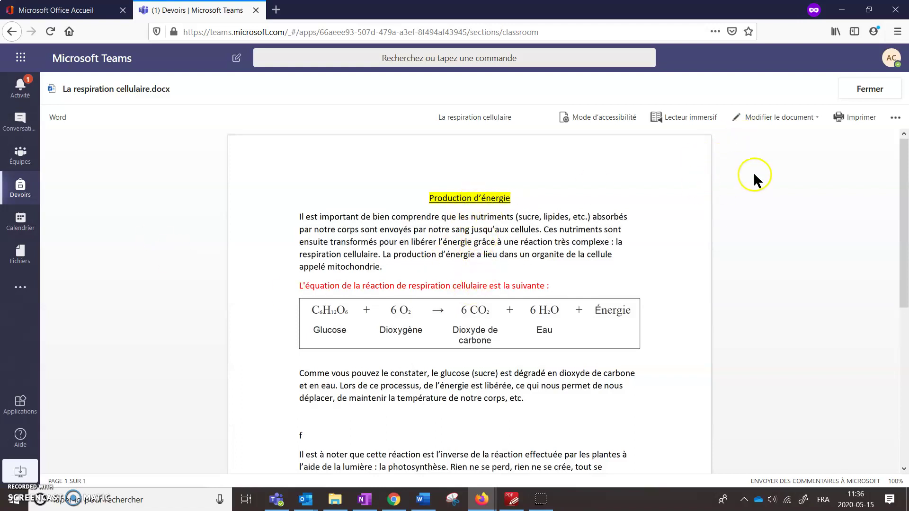
click(871, 85)
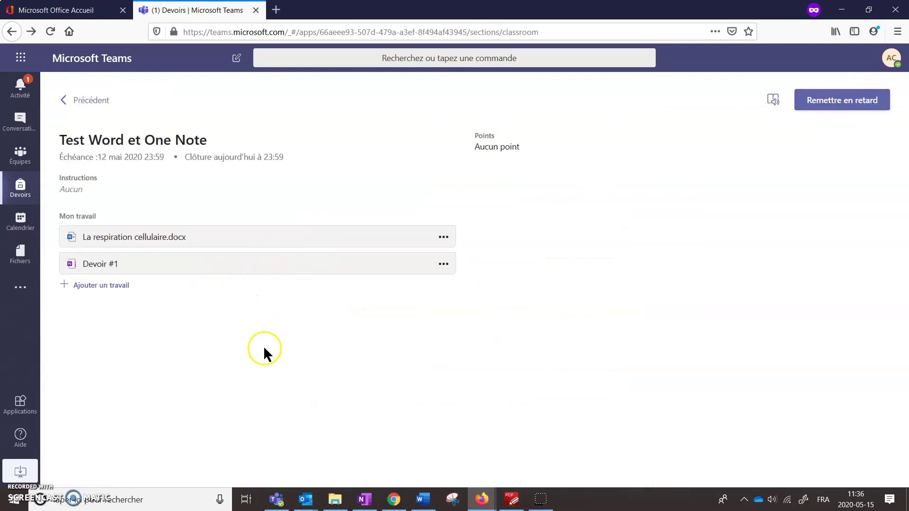
click(101, 263)
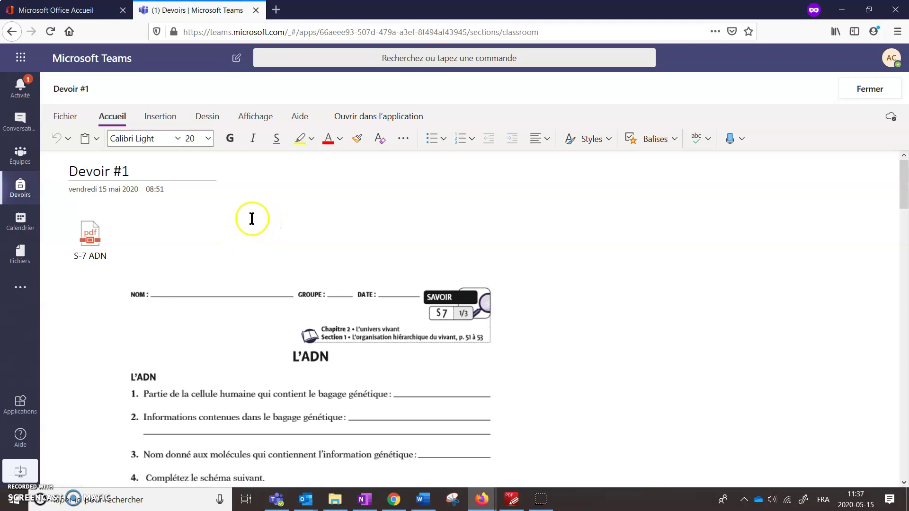
click(244, 213)
click(869, 88)
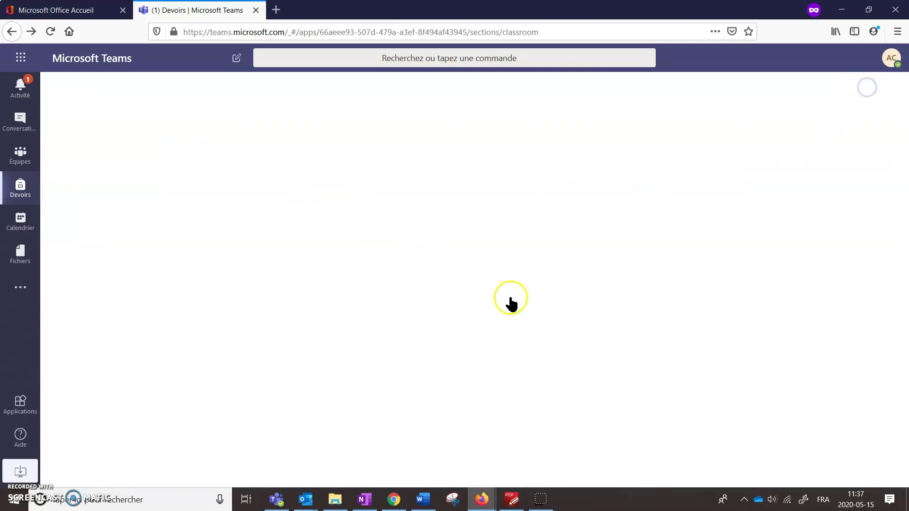